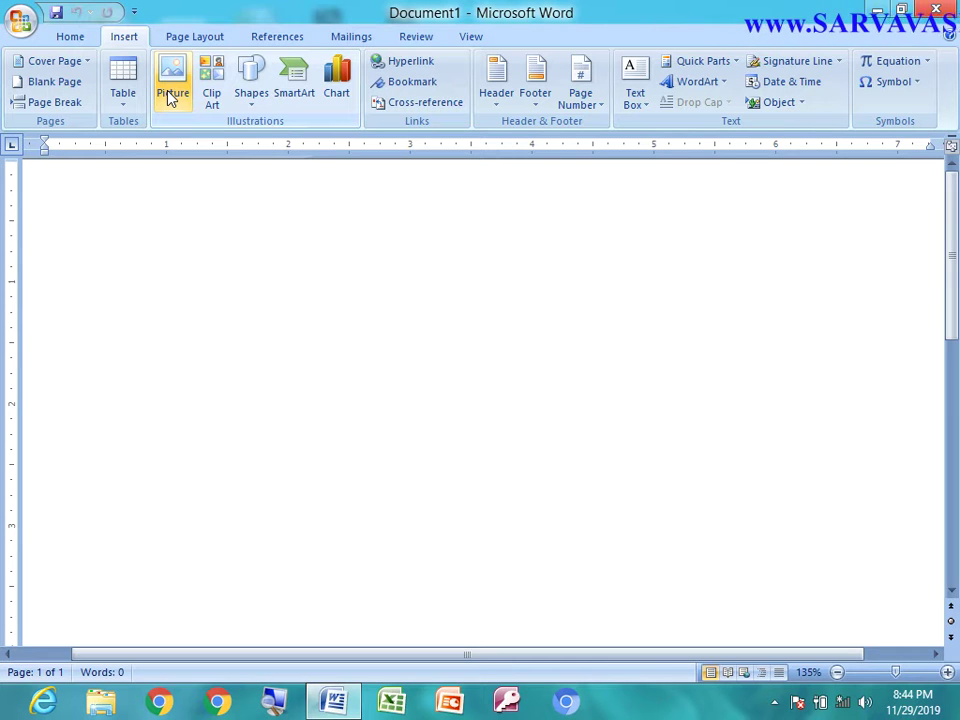
Insert the Skill_India picture from the Desktop into the blank document.
{"action": "left_click", "coordinate": [172, 96]}
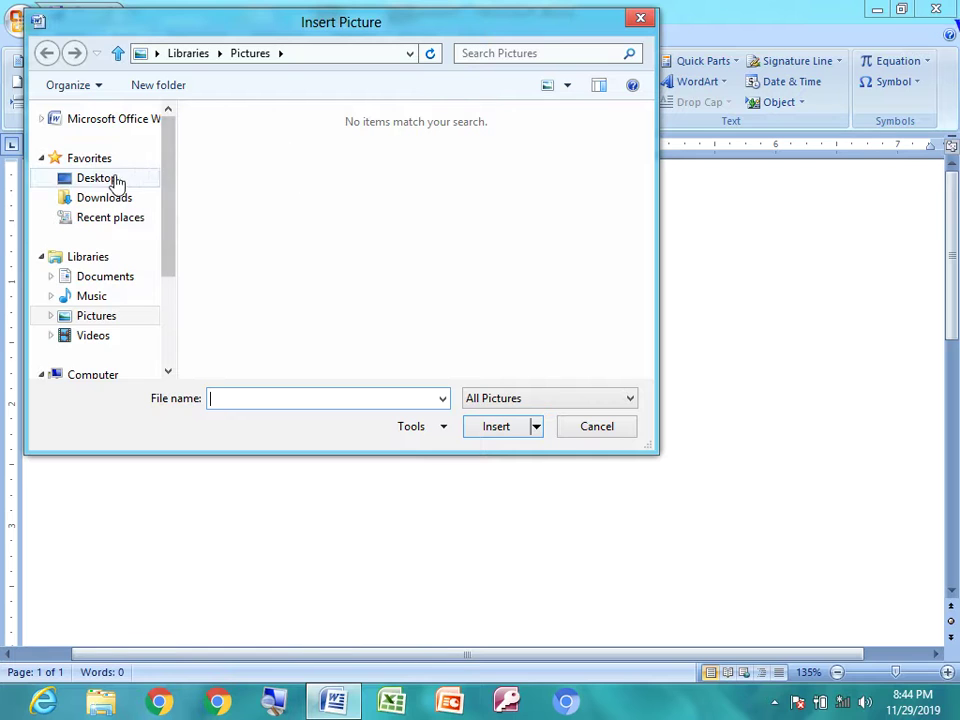
{"action": "left_click", "coordinate": [112, 182]}
{"action": "left_click", "coordinate": [329, 200]}
{"action": "scroll", "coordinate": [338, 230], "scroll_direction": "down", "scroll_amount": 2}
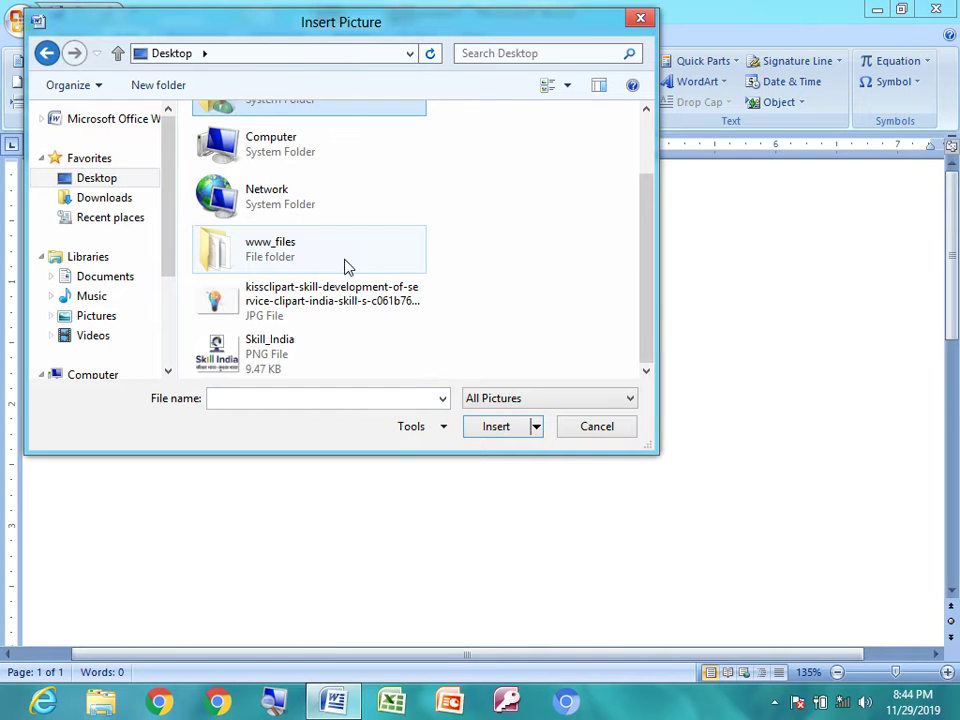
{"action": "left_click", "coordinate": [255, 368]}
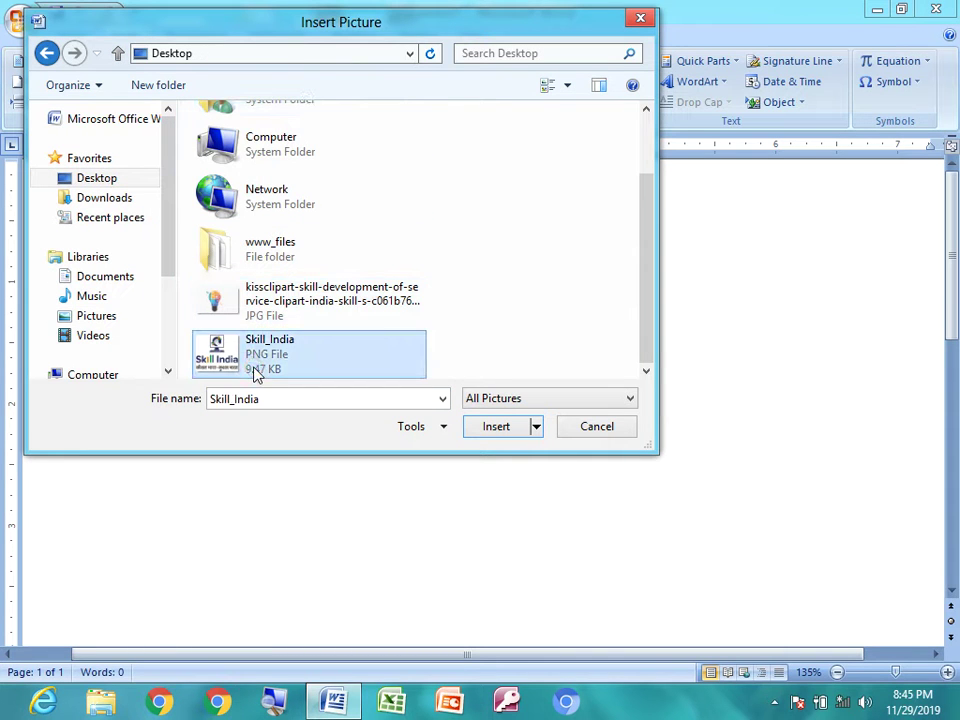
{"action": "left_click", "coordinate": [500, 432]}
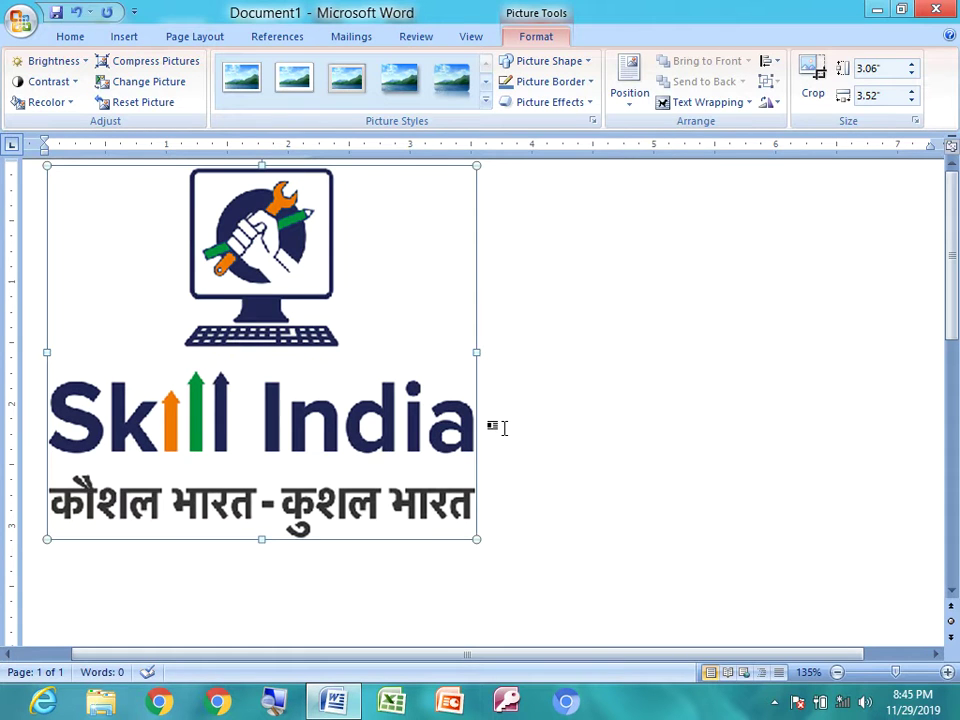
Shrink the inserted picture proportionally to about 2.58" high by 2.96" wide and leave it selected.
{"action": "left_click_drag", "start_coordinate": [476, 539], "coordinate": [408, 481]}
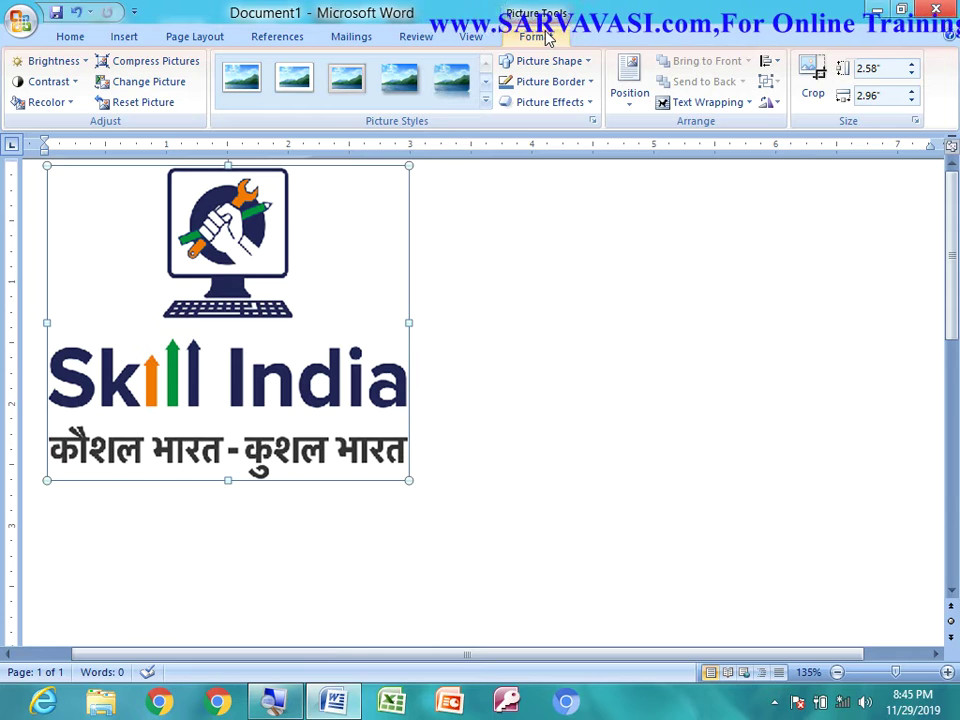
{"action": "left_click", "coordinate": [489, 513]}
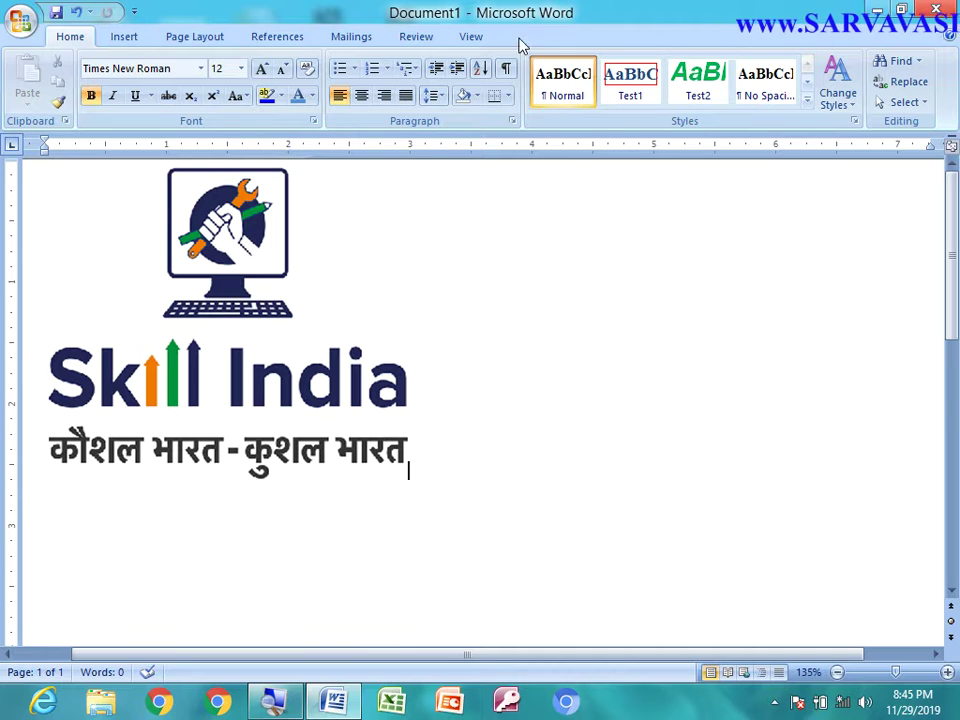
{"action": "left_click", "coordinate": [266, 406]}
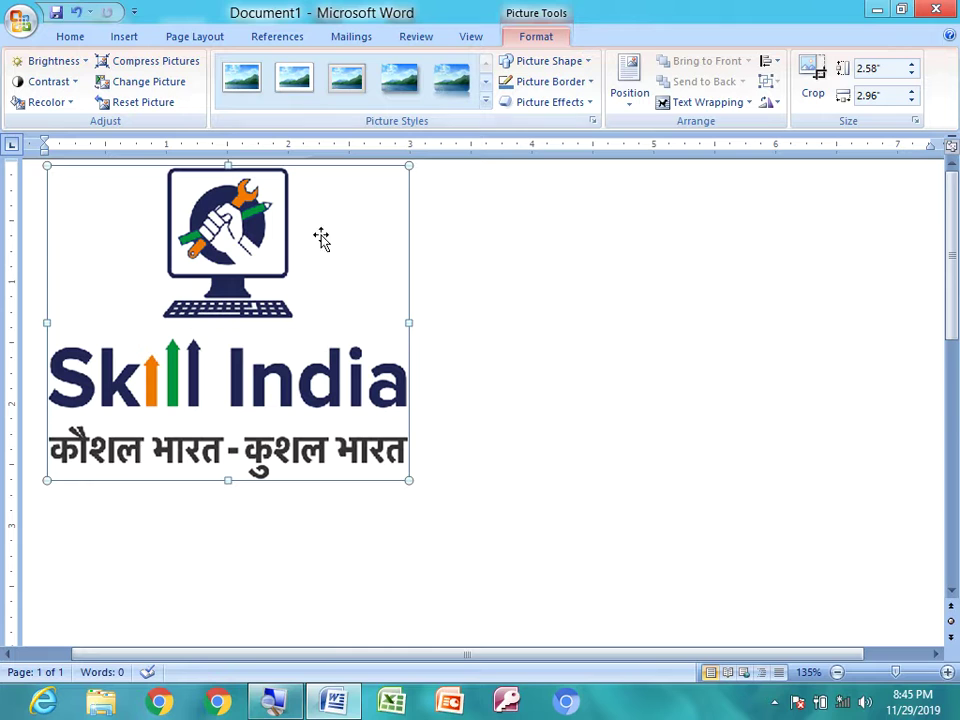
{"action": "mouse_move", "coordinate": [270, 303]}
{"action": "left_mouse_down"}
{"action": "mouse_move", "coordinate": [315, 343]}
{"action": "mouse_move", "coordinate": [310, 335]}
{"action": "left_mouse_up"}
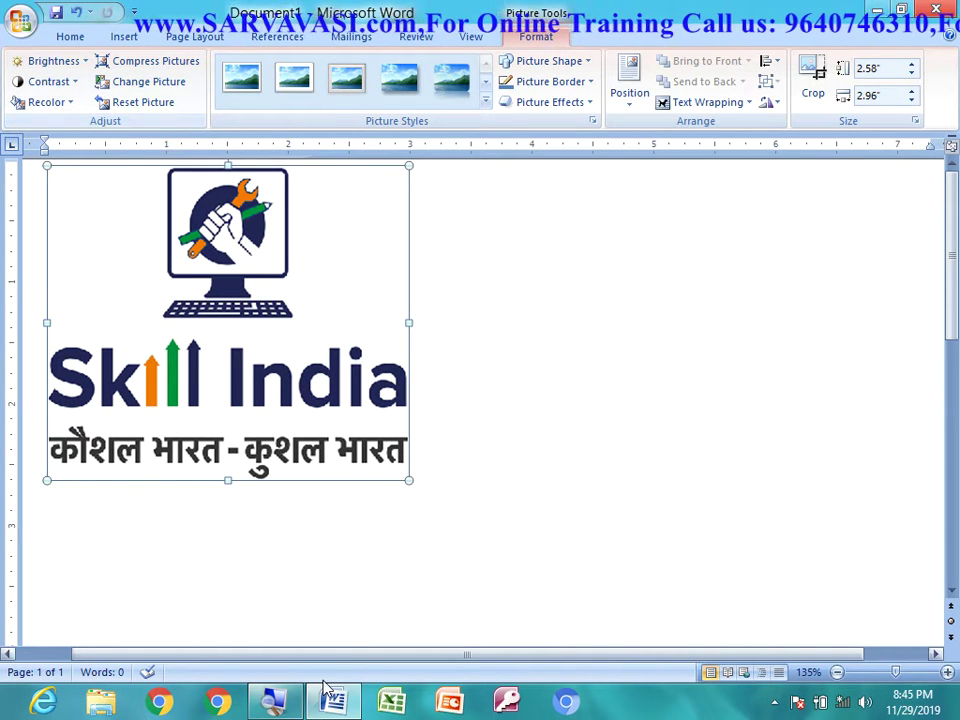
Switch to Magnifier, enlarge the screen to 200%, and reselect the Skill India picture in the document.
{"action": "left_click", "coordinate": [272, 700]}
{"action": "left_click", "coordinate": [487, 241]}
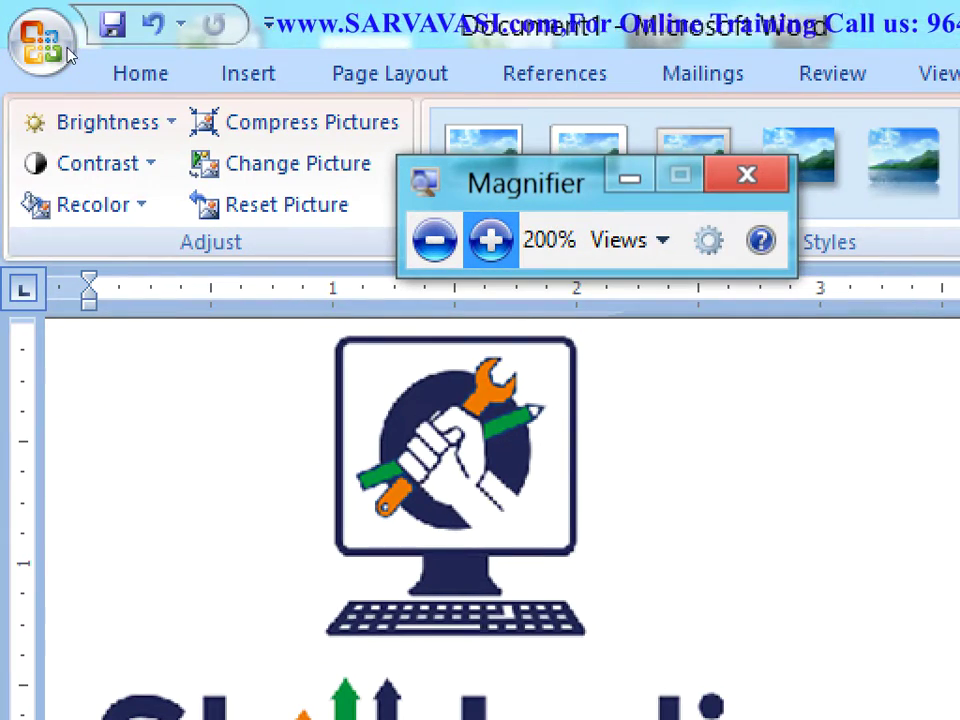
{"action": "left_click", "coordinate": [317, 95]}
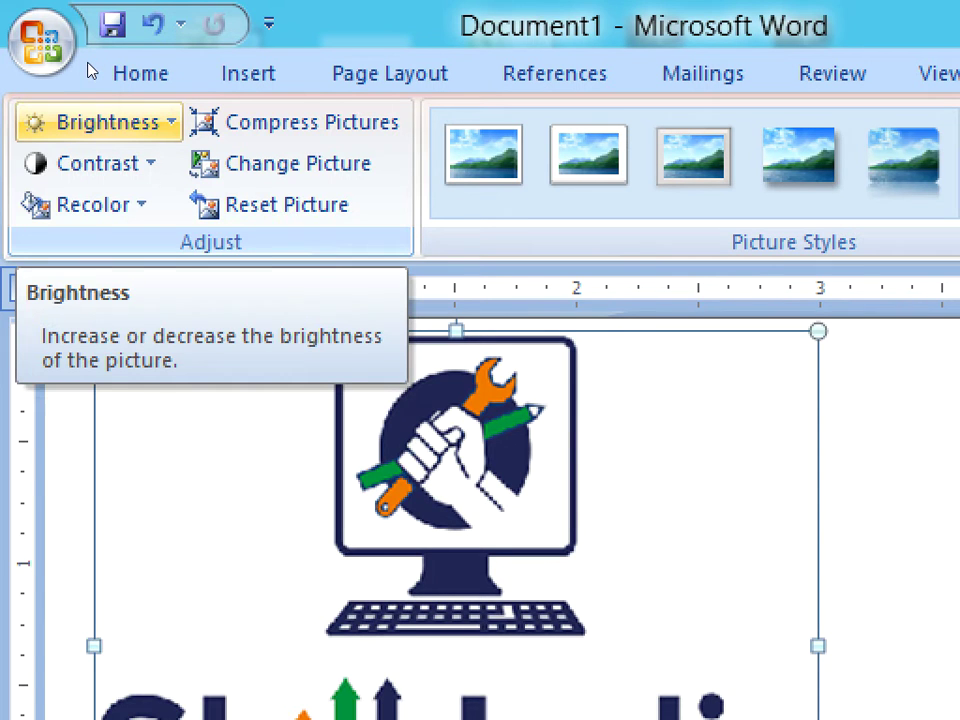
Set the picture's brightness to +40%.
{"action": "left_click", "coordinate": [100, 122]}
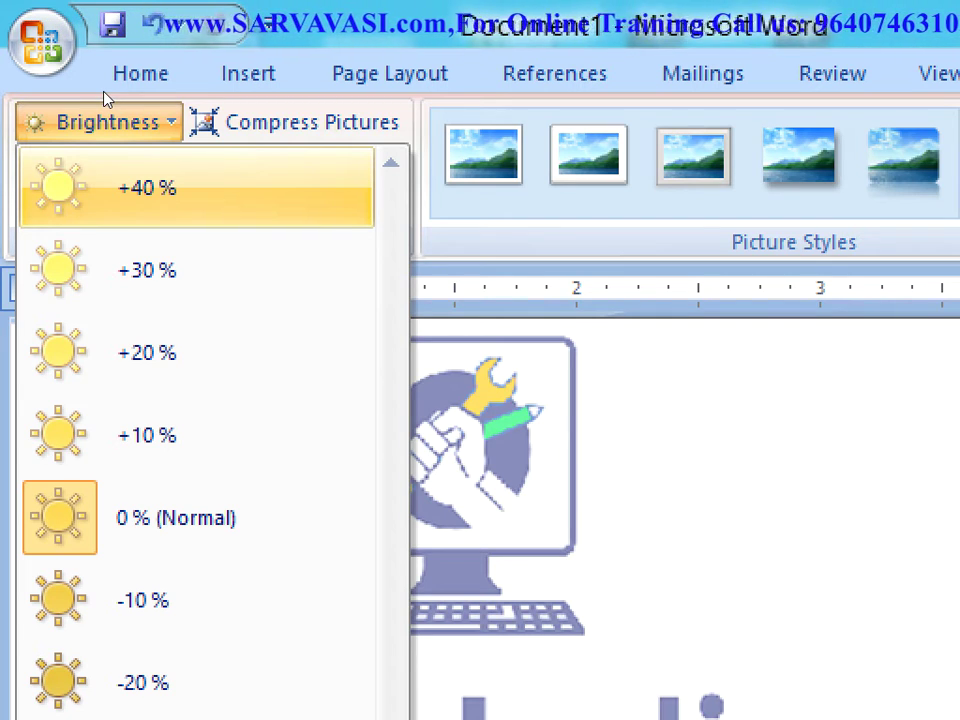
{"action": "left_click", "coordinate": [80, 218]}
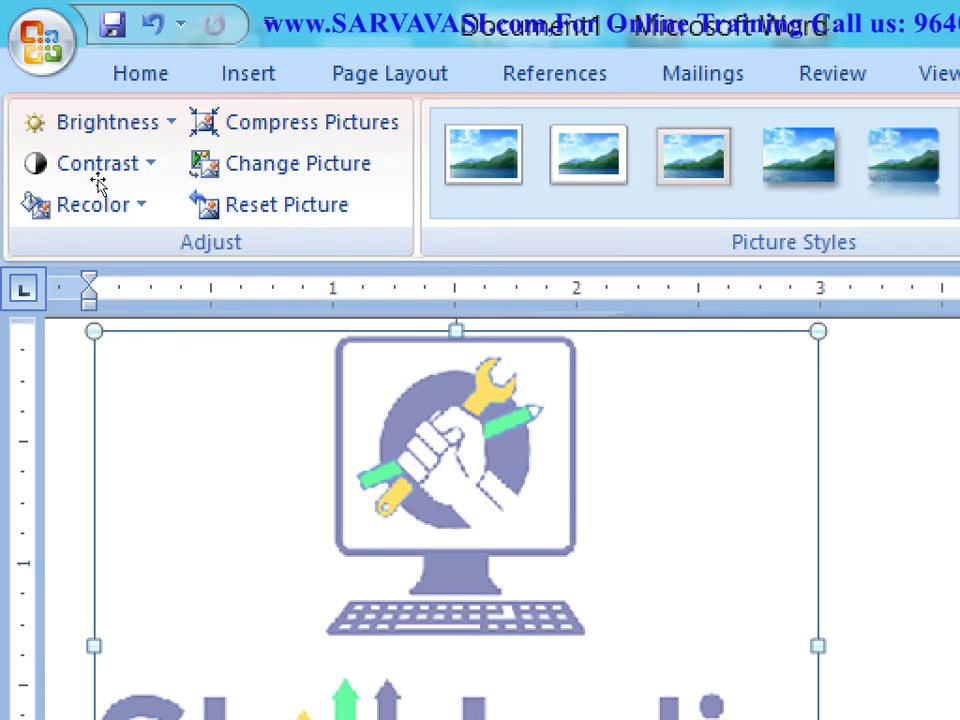
Preview the brightness presets down to -40% and back up on the picture, without applying any of them.
{"action": "left_click", "coordinate": [98, 122]}
{"action": "key", "text": "Down"}
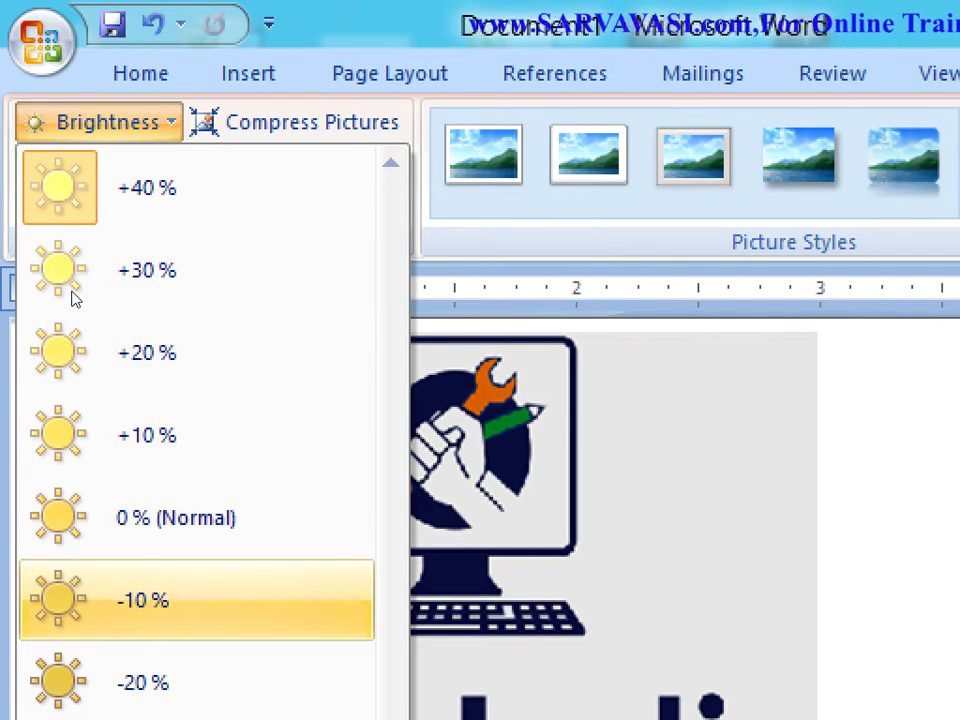
{"action": "key", "text": "Down"}
{"action": "key", "text": "Down"}
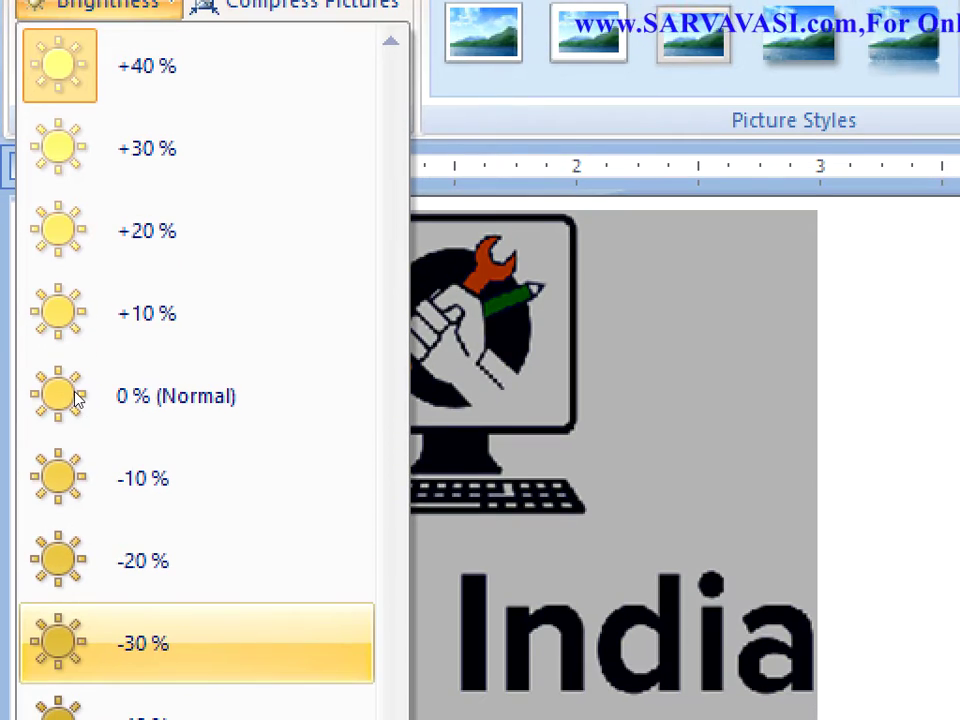
{"action": "key", "text": "Down"}
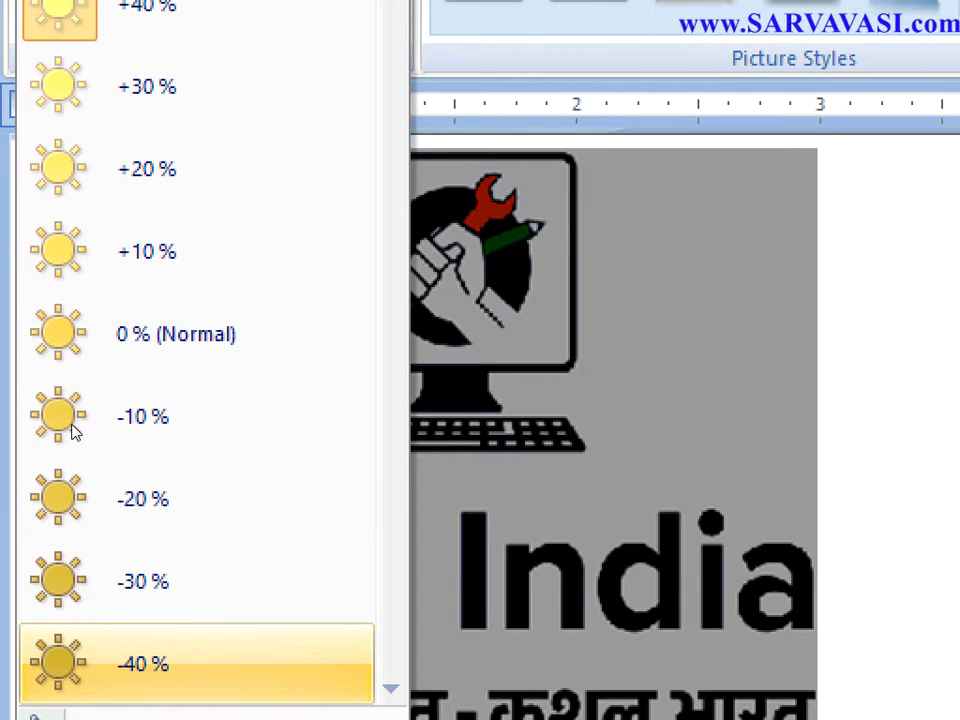
{"action": "key", "text": "Down"}
{"action": "key", "text": "Up"}
{"action": "key", "text": "Up"}
{"action": "key", "text": "Up"}
{"action": "key", "text": "Up"}
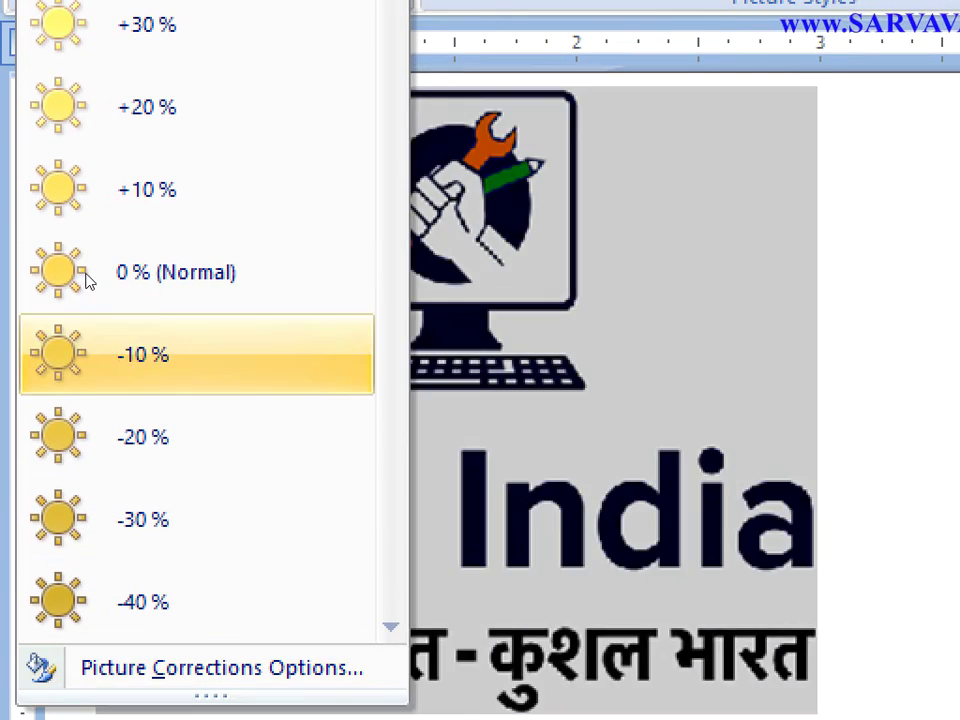
{"action": "key", "text": "Up"}
{"action": "key", "text": "Up"}
{"action": "key", "text": "Up"}
{"action": "key", "text": "Up"}
{"action": "key", "text": "Up"}
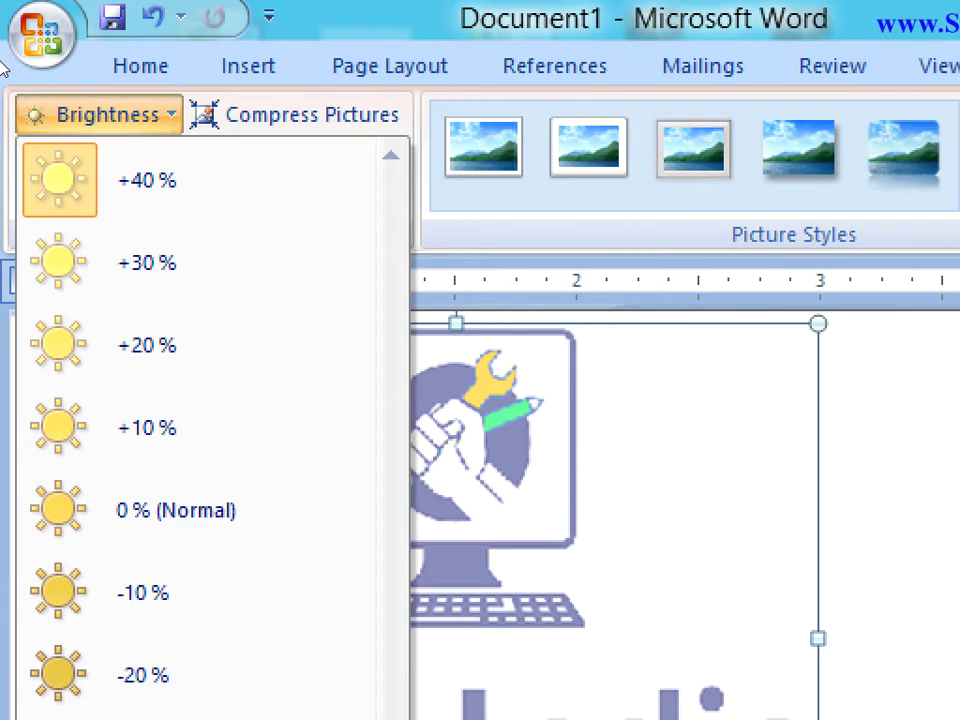
{"action": "key", "text": "Escape"}
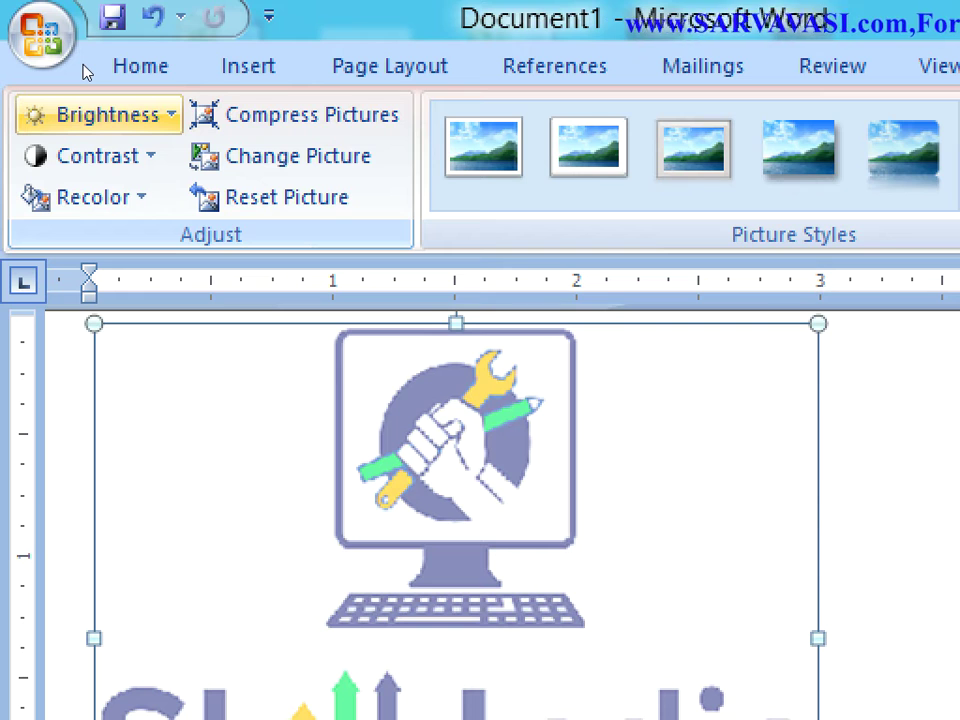
Lower the picture's contrast to -40% and return it to 0% (Normal).
{"action": "left_click", "coordinate": [90, 155]}
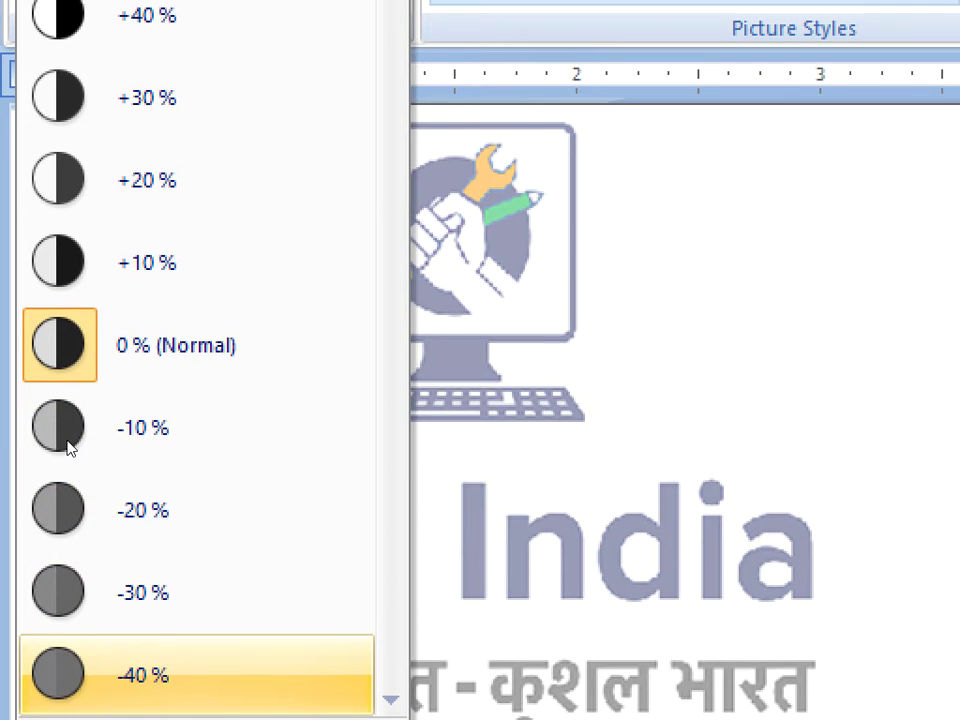
{"action": "left_click", "coordinate": [70, 447]}
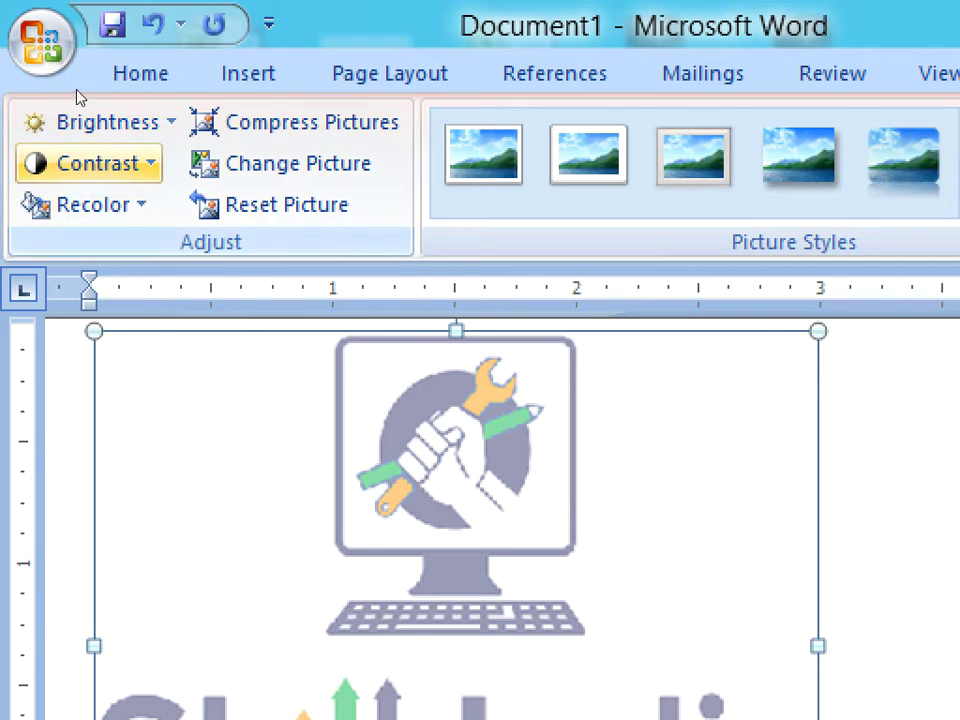
{"action": "left_click", "coordinate": [88, 162]}
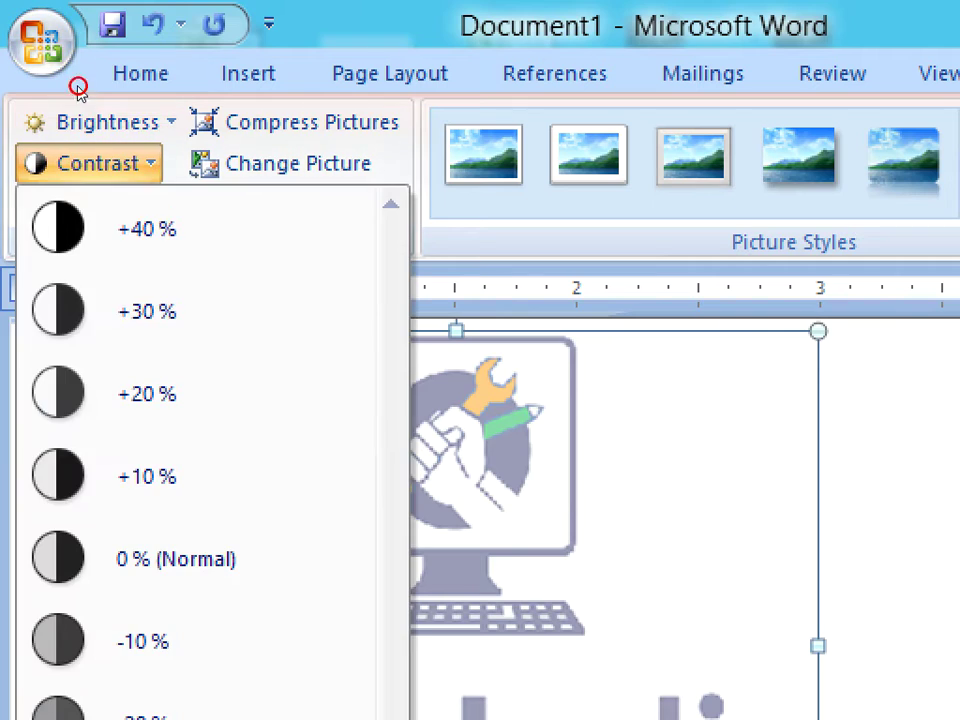
{"action": "left_click", "coordinate": [111, 296]}
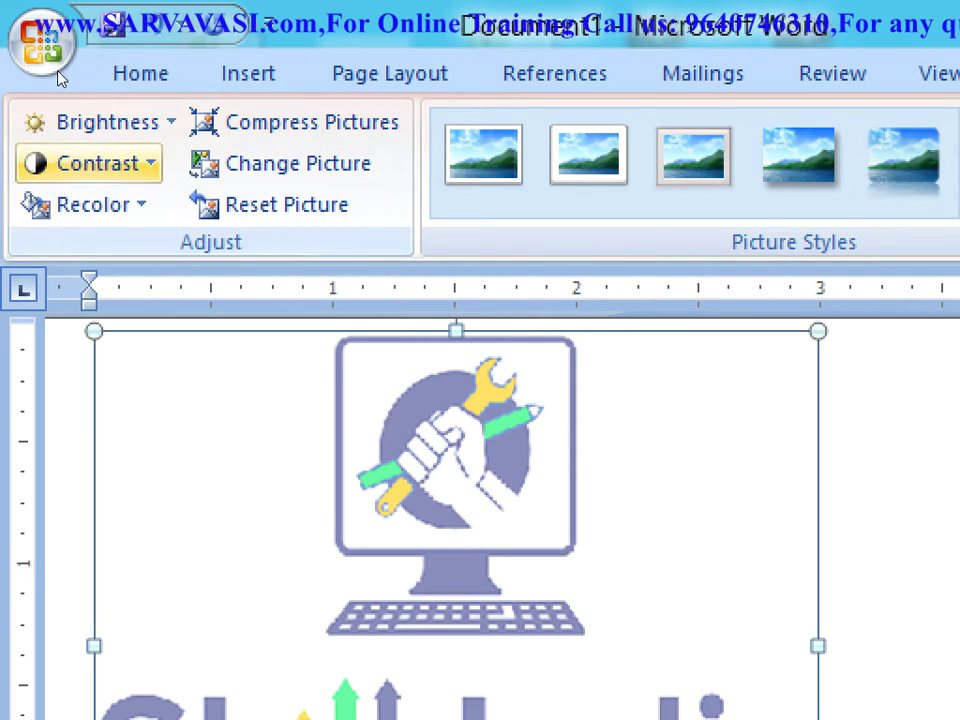
Reset the picture's brightness to 0% (Normal) and look over the contrast presets without choosing one.
{"action": "left_click", "coordinate": [100, 122]}
{"action": "left_click", "coordinate": [150, 517]}
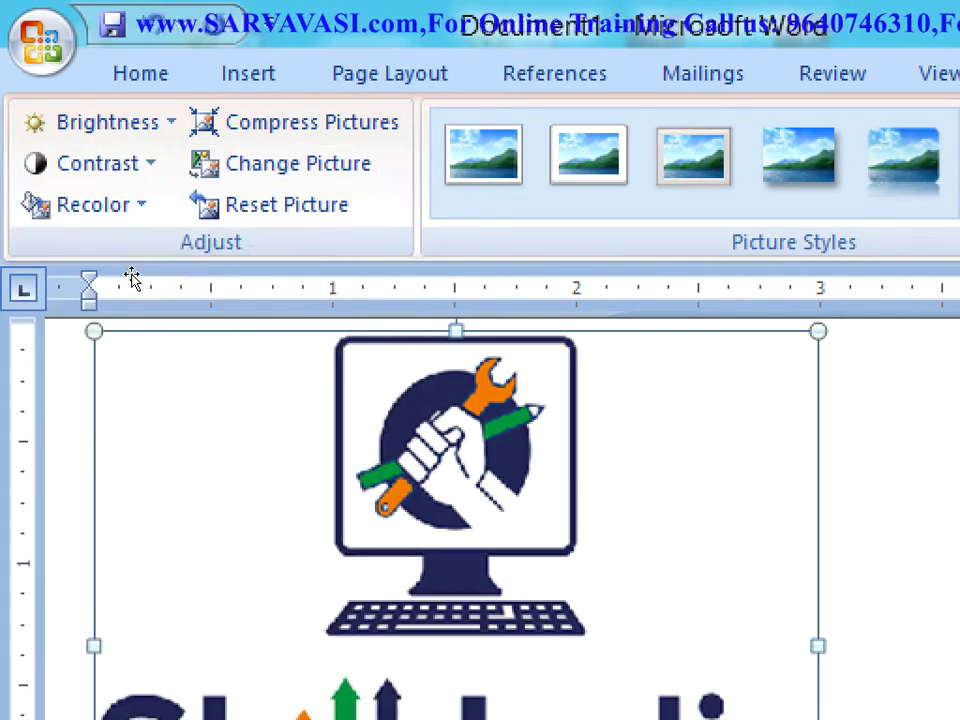
{"action": "left_click", "coordinate": [88, 163]}
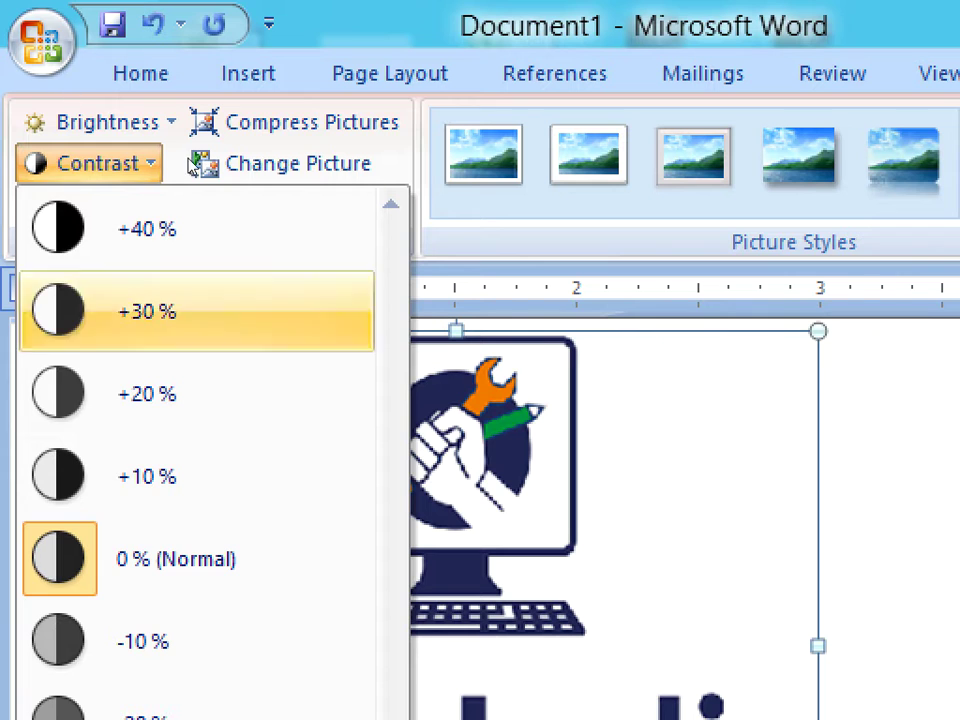
{"action": "left_click", "coordinate": [300, 45]}
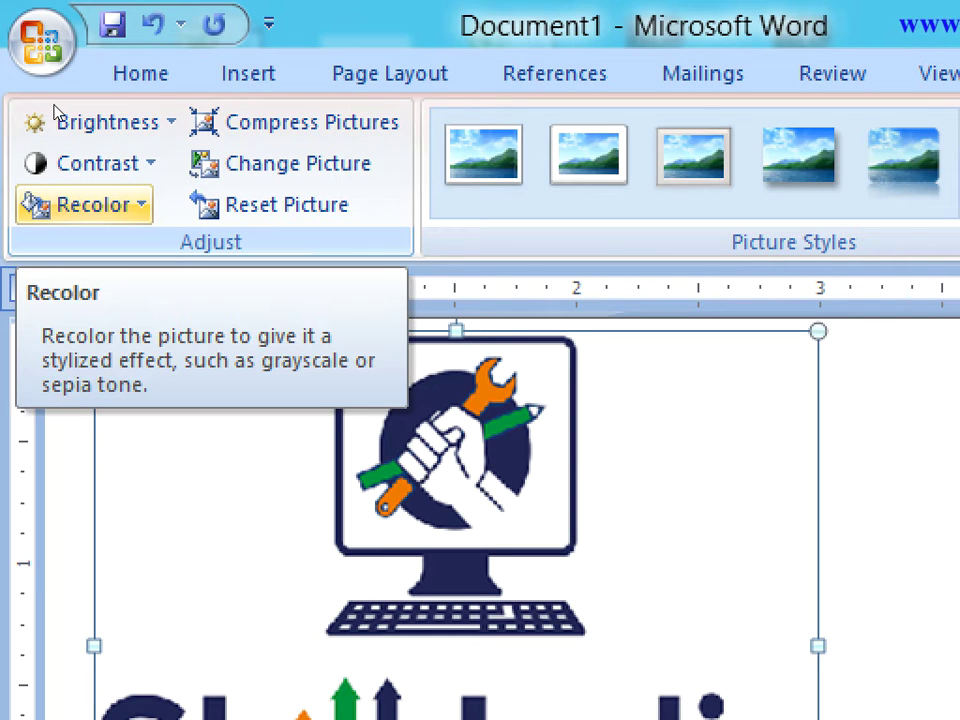
Recolor the picture with the green Accent color 3 Dark variation.
{"action": "left_click", "coordinate": [82, 204]}
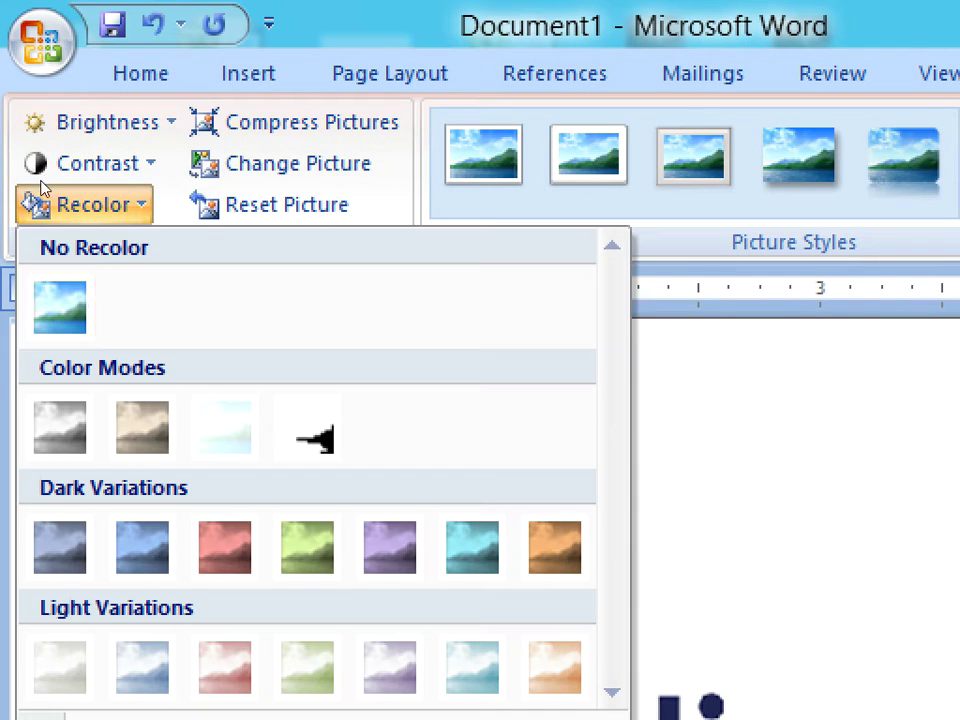
{"action": "key", "text": "Right"}
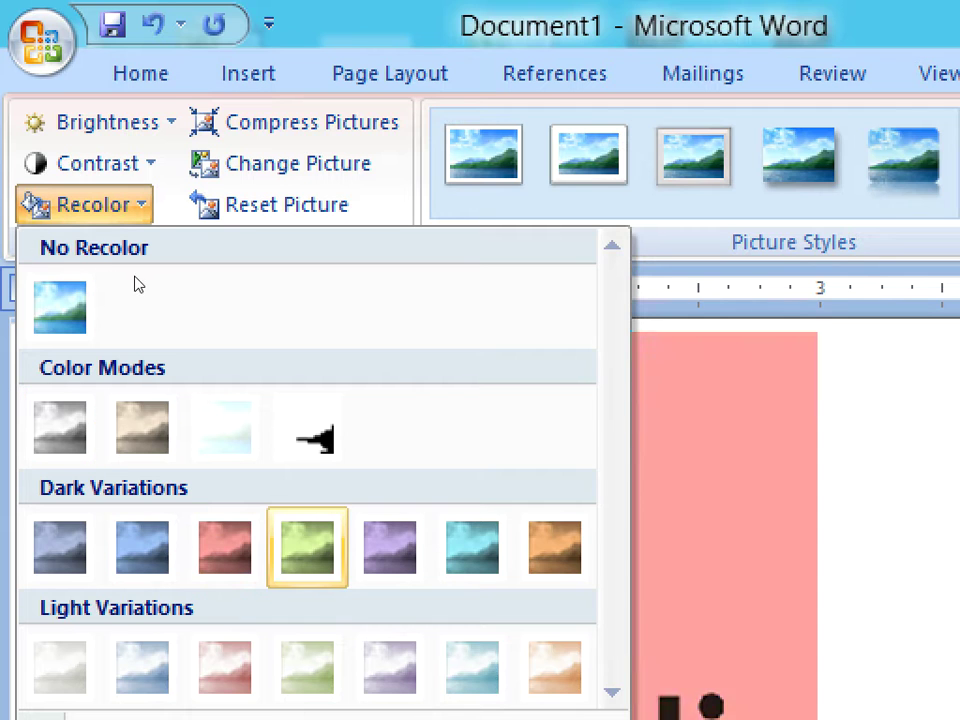
{"action": "key", "text": "Right"}
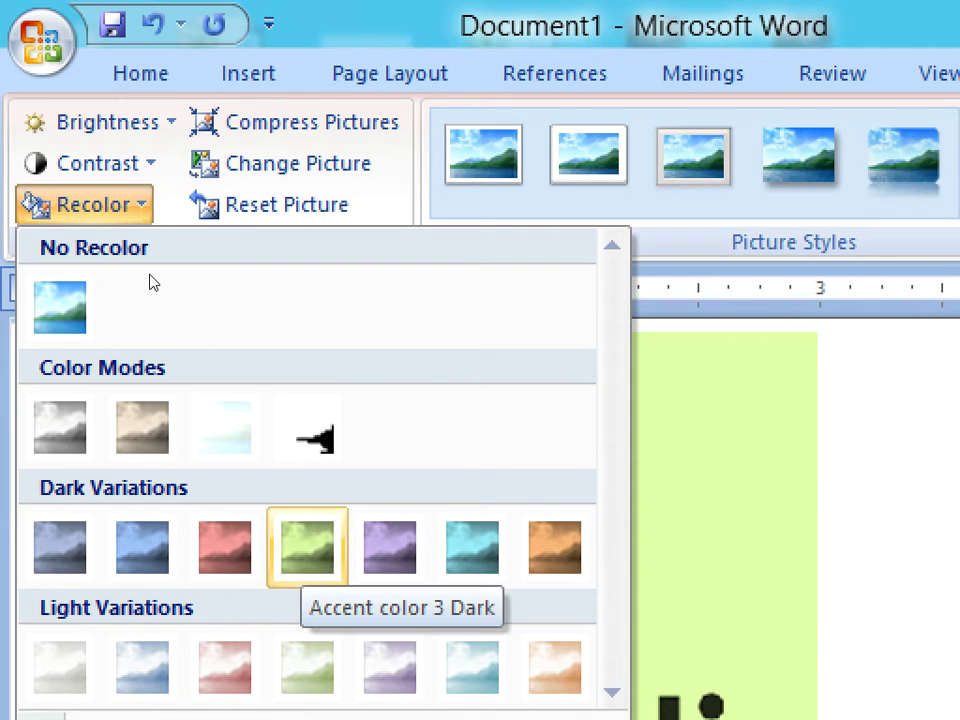
{"action": "key", "text": "Return"}
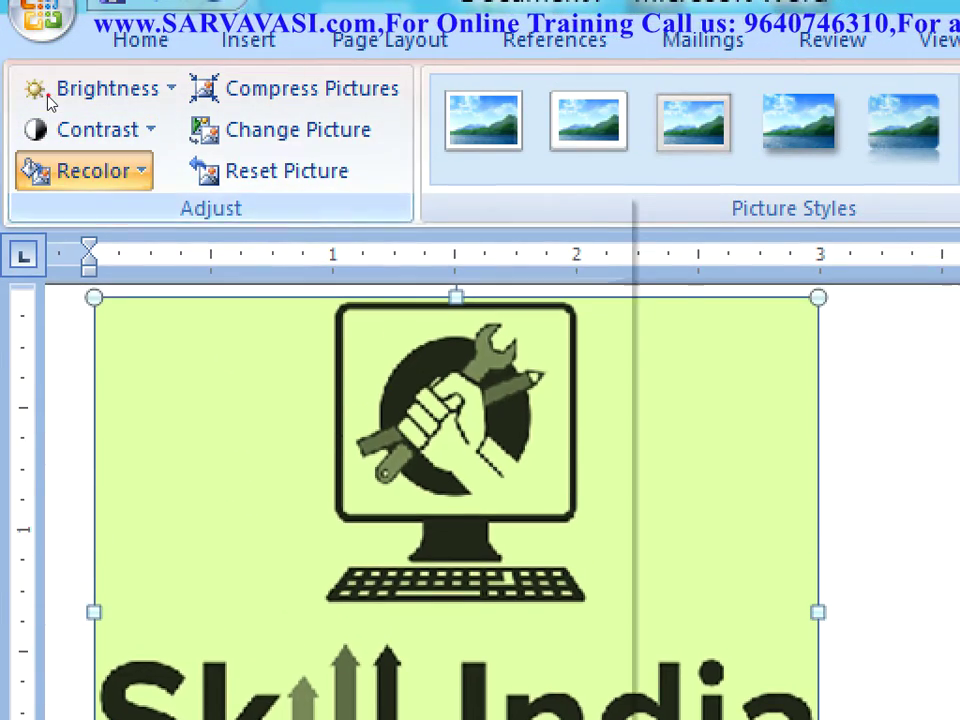
Change the picture's recolor to the orange preset from the Dark Variations.
{"action": "left_click", "coordinate": [85, 21]}
{"action": "key", "text": "Right"}
{"action": "key", "text": "Right"}
{"action": "key", "text": "Right"}
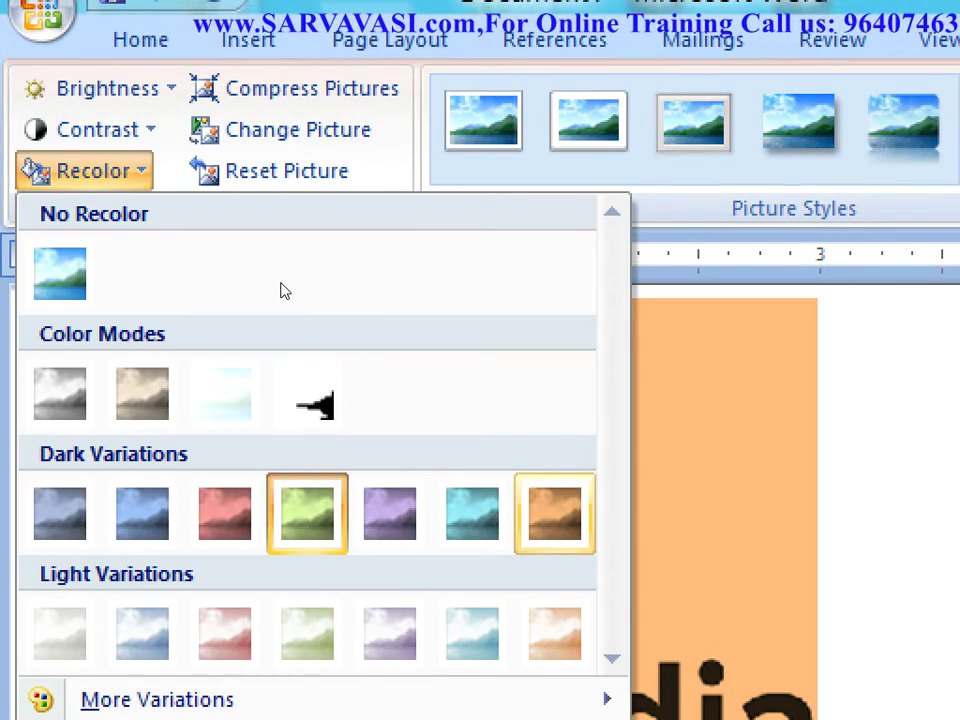
{"action": "key", "text": "Return"}
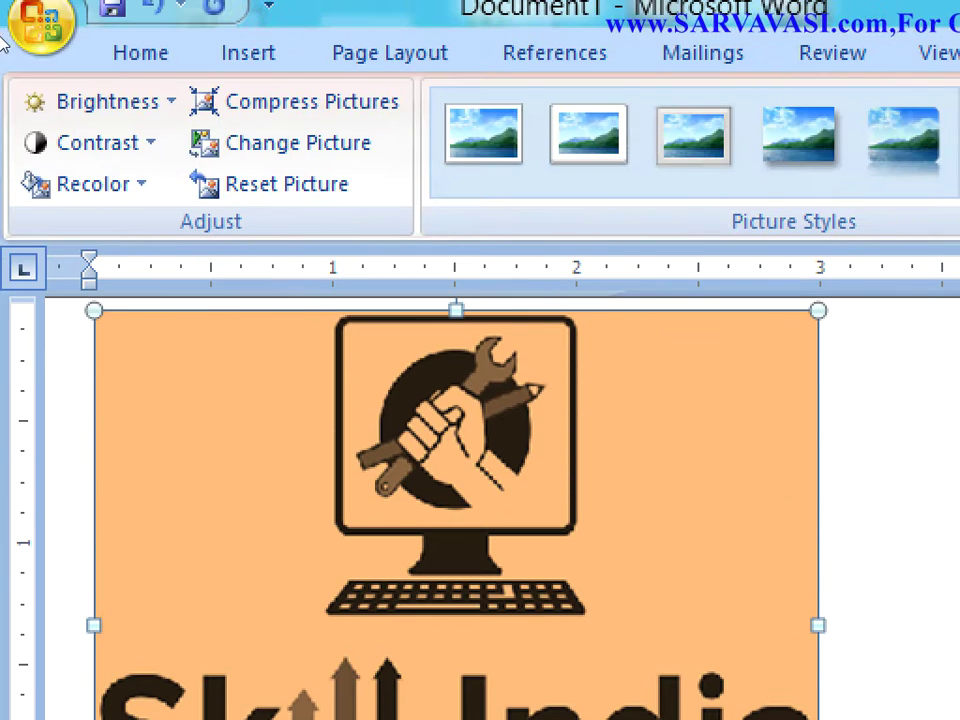
Recolor the picture with the teal Light Variations preset and switch it back to the orange Dark Variations preset.
{"action": "left_click", "coordinate": [88, 184]}
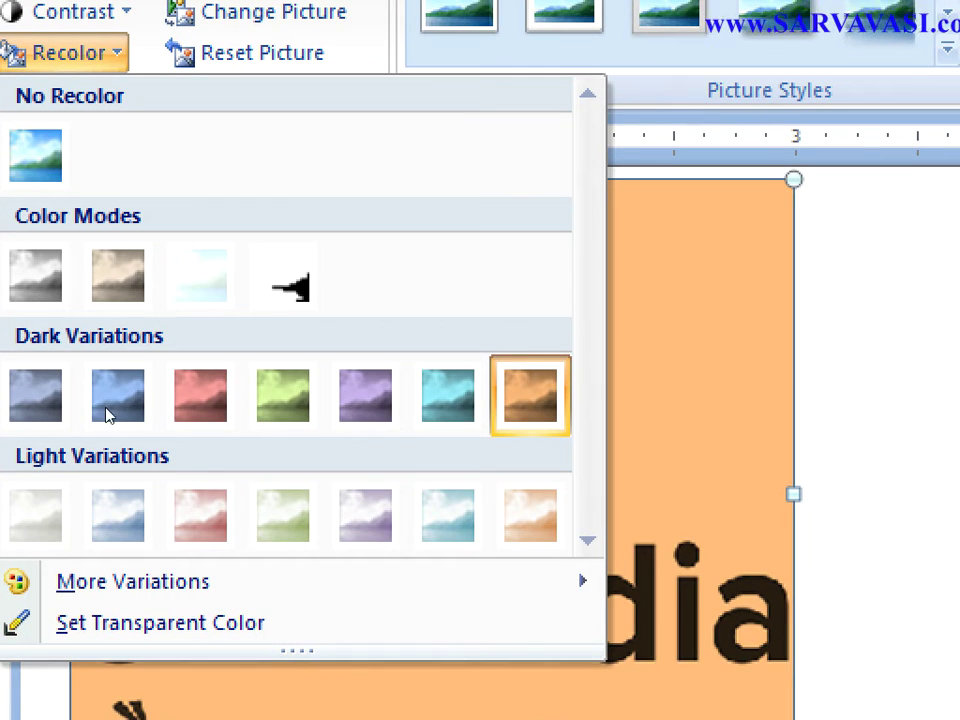
{"action": "left_click", "coordinate": [250, 340]}
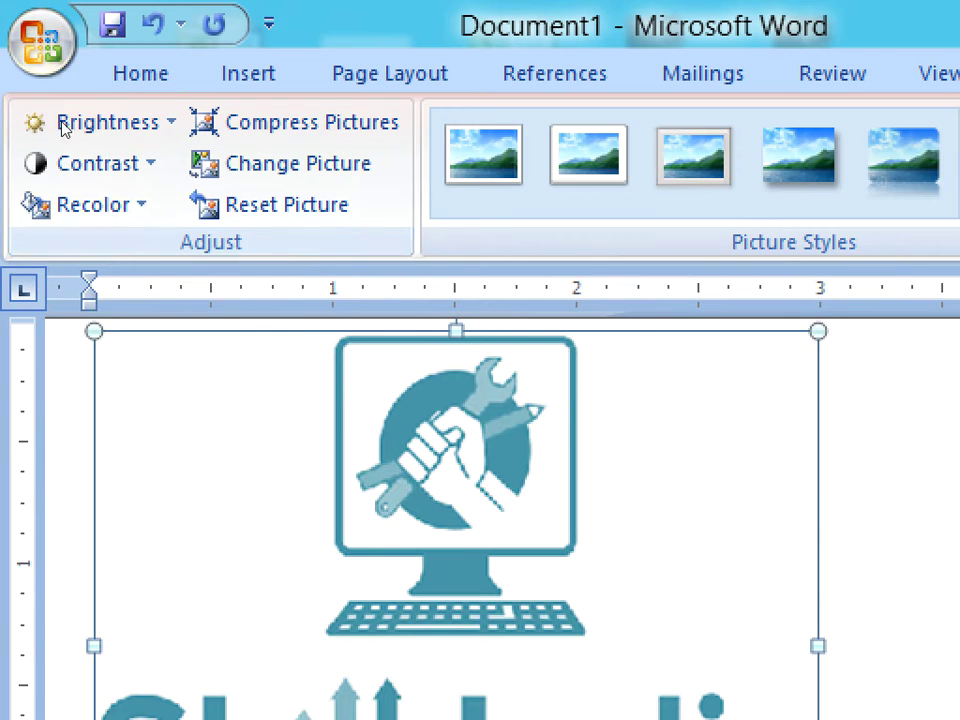
{"action": "left_click", "coordinate": [85, 204]}
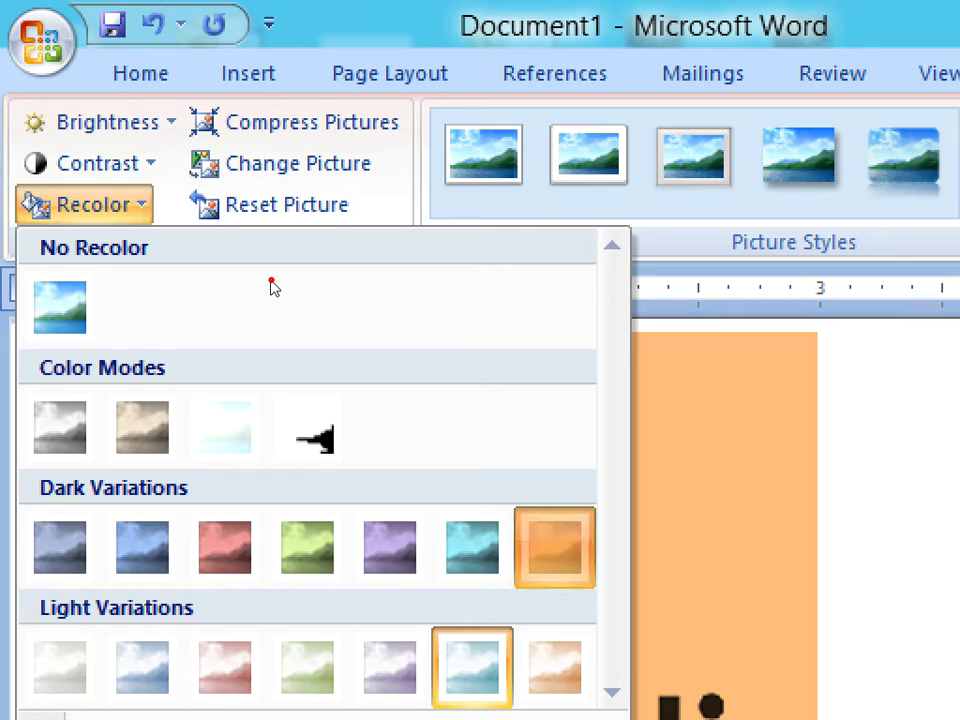
{"action": "key", "text": "Escape"}
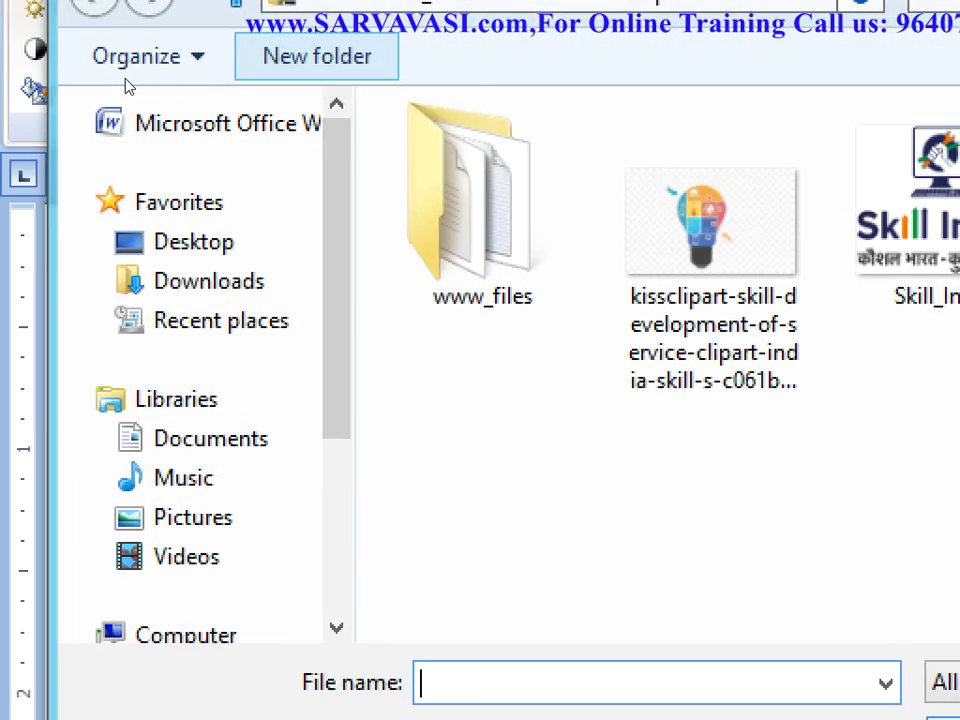
Replace the current picture with the kissclipart skill-development light bulb image from the pictures folder.
{"action": "key", "text": "Tab"}
{"action": "key", "text": "Right"}
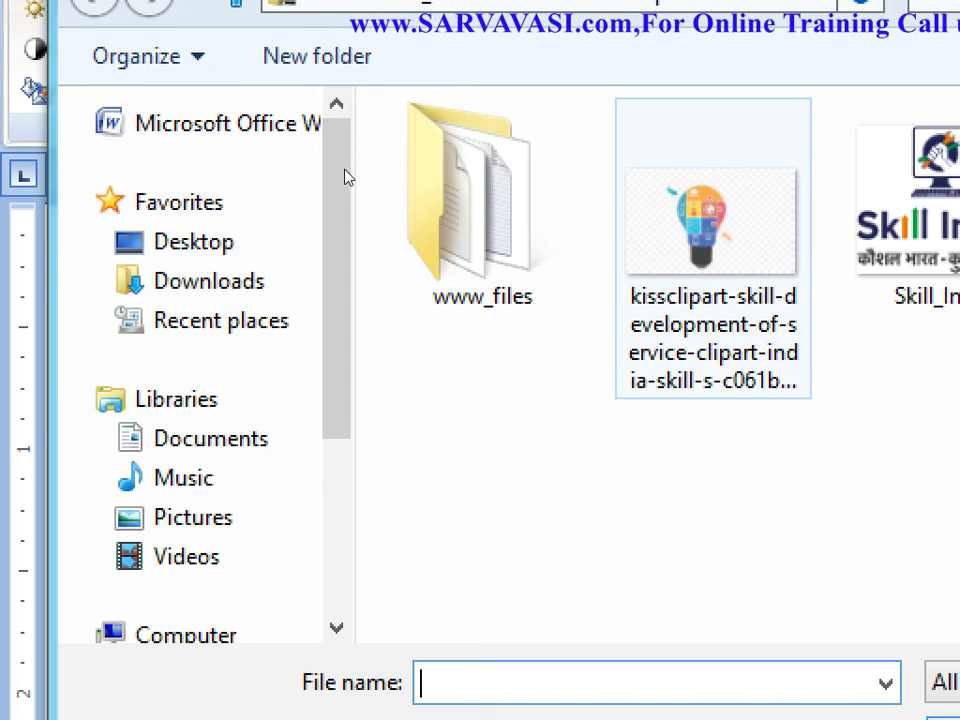
{"action": "key", "text": "Return"}
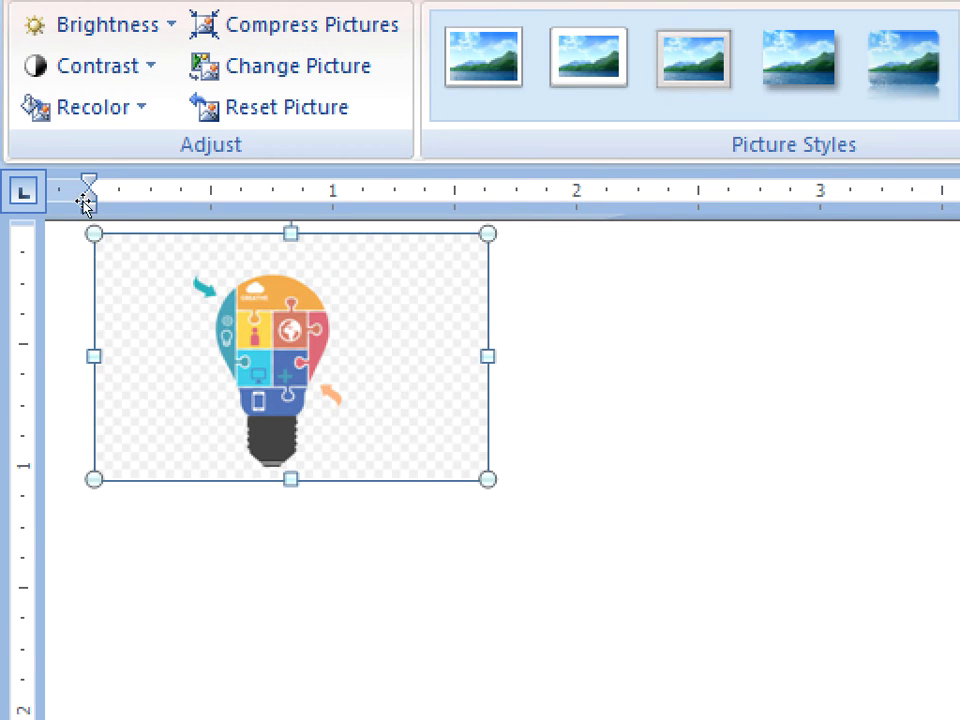
Recolor the light bulb picture with a light blue preset and raise its brightness.
{"action": "left_click", "coordinate": [45, 112]}
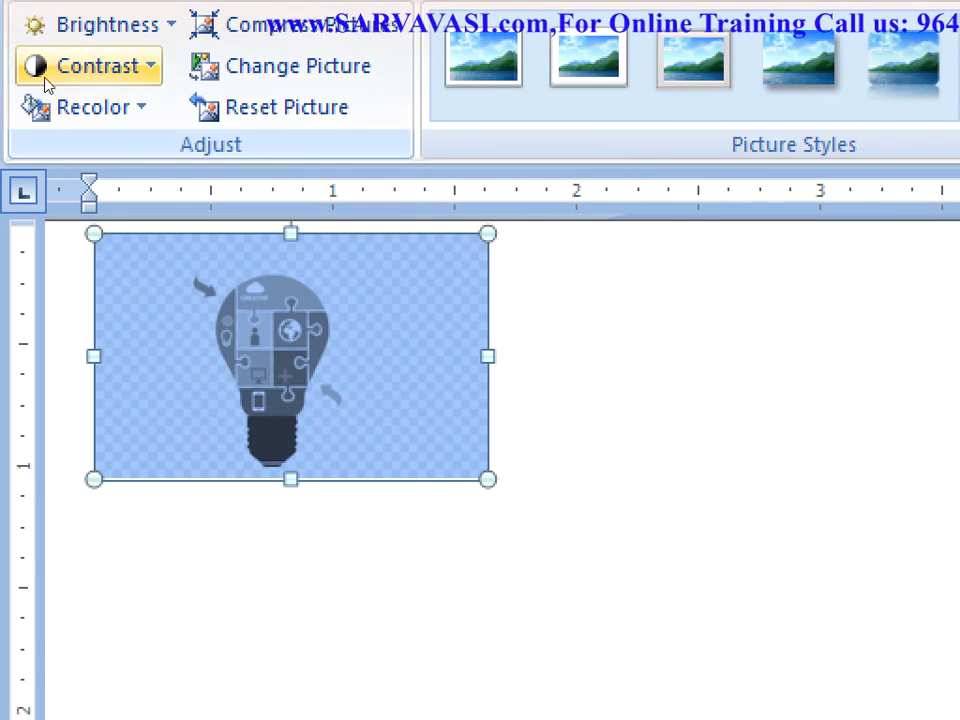
{"action": "left_click", "coordinate": [40, 24]}
{"action": "left_click", "coordinate": [90, 146]}
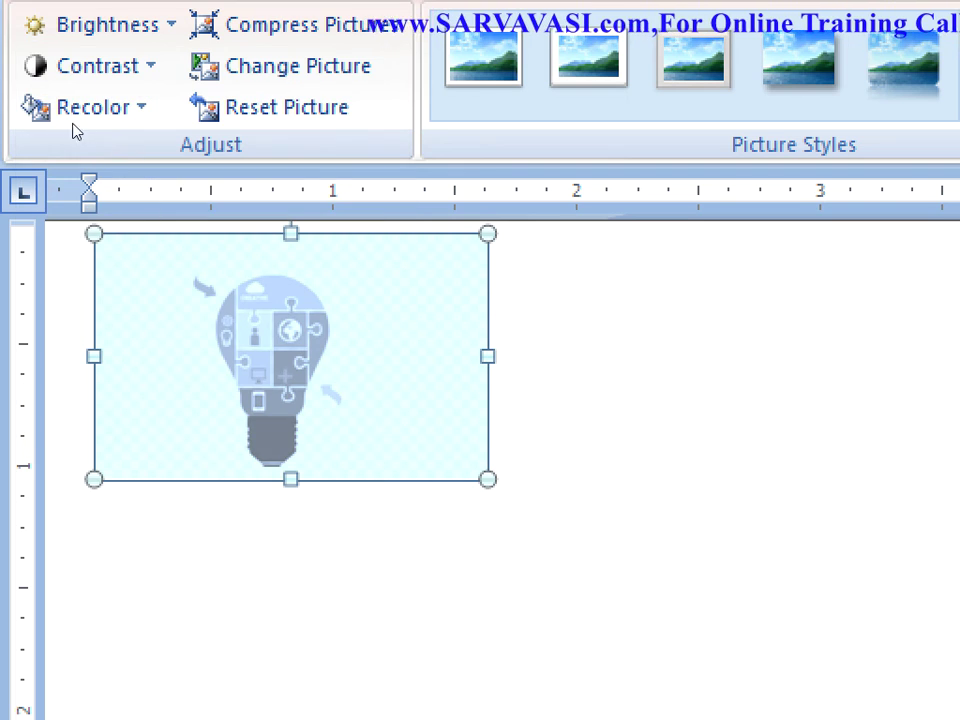
Lower the light bulb picture's contrast with one of the contrast presets.
{"action": "left_click", "coordinate": [90, 65]}
{"action": "left_click", "coordinate": [86, 379]}
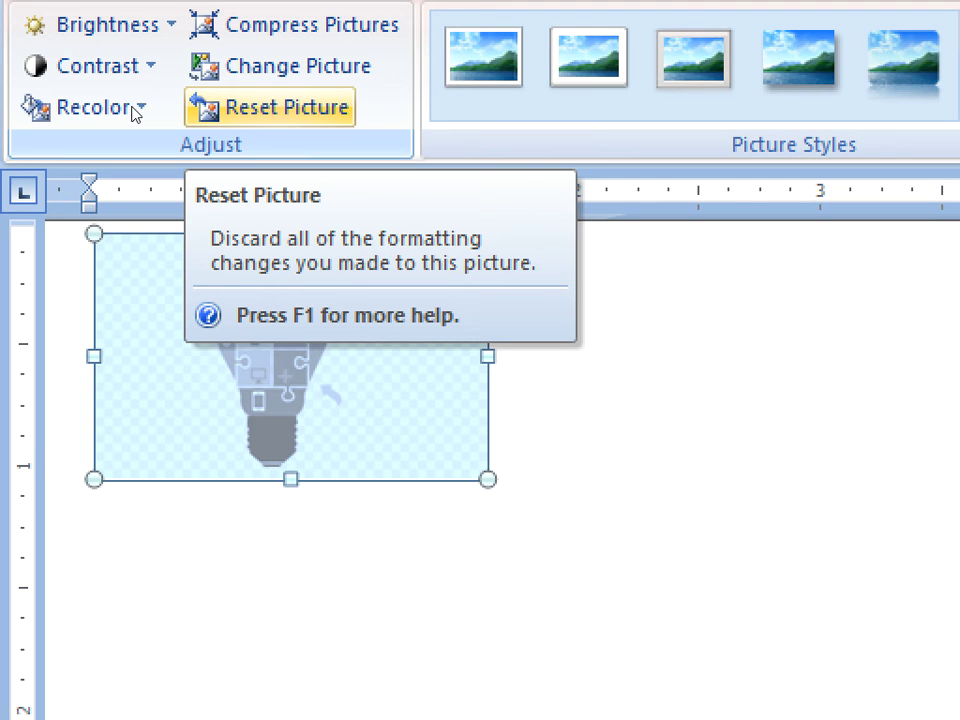
Reset the light bulb picture to discard all its formatting changes and restore its original size.
{"action": "left_click", "coordinate": [136, 113]}
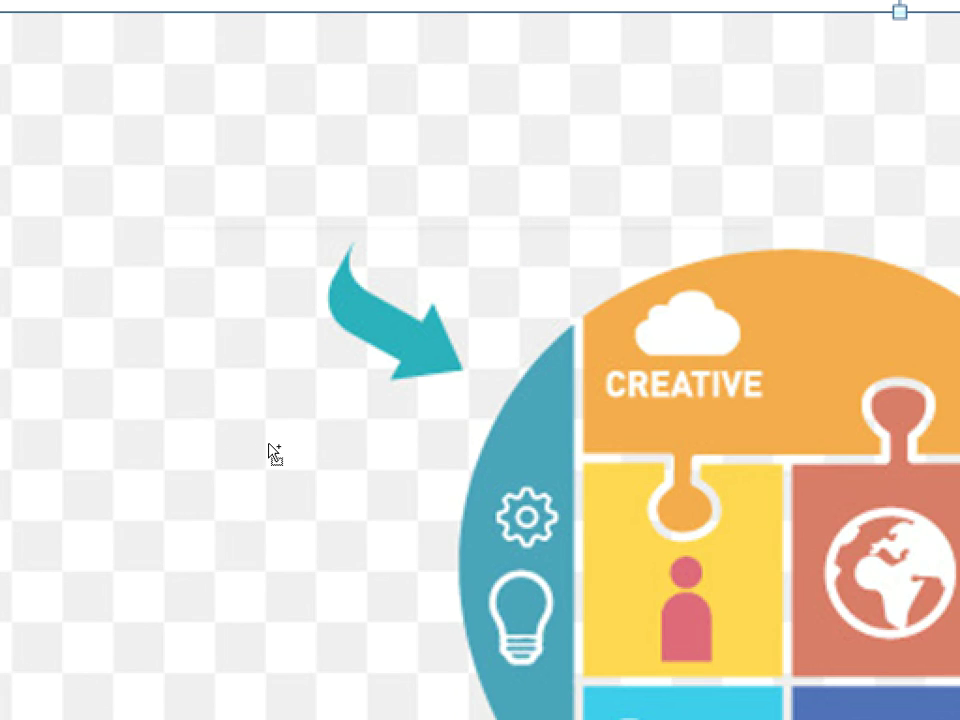
{"action": "scroll", "coordinate": [273, 455], "scroll_direction": "down", "scroll_amount": 5}
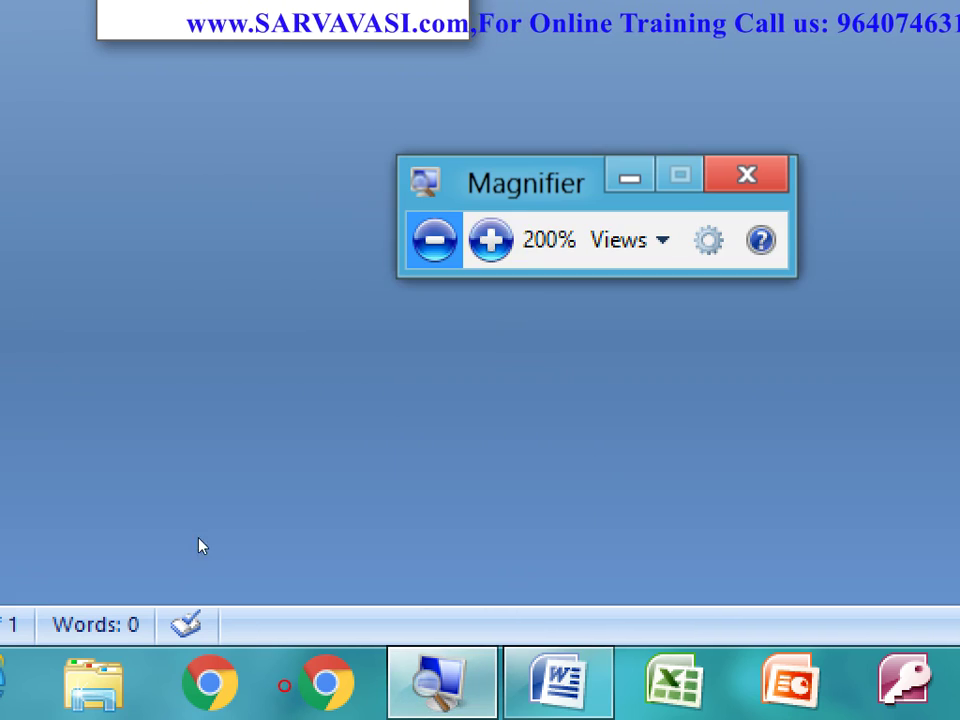
{"action": "key", "text": "super+minus"}
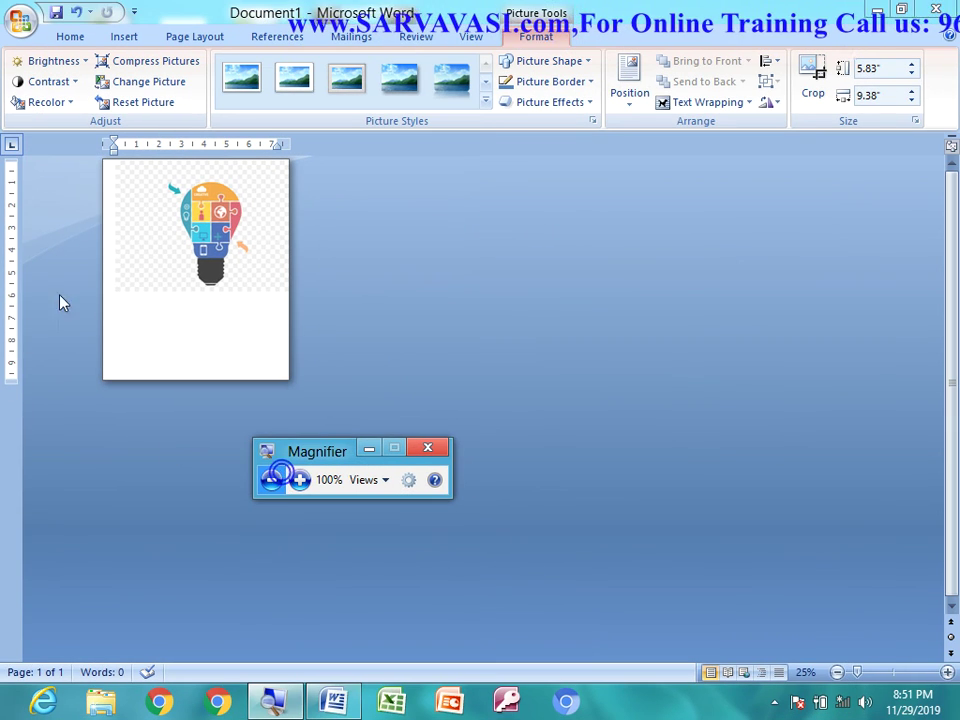
{"action": "scroll", "coordinate": [108, 310], "scroll_direction": "up", "scroll_amount": 4}
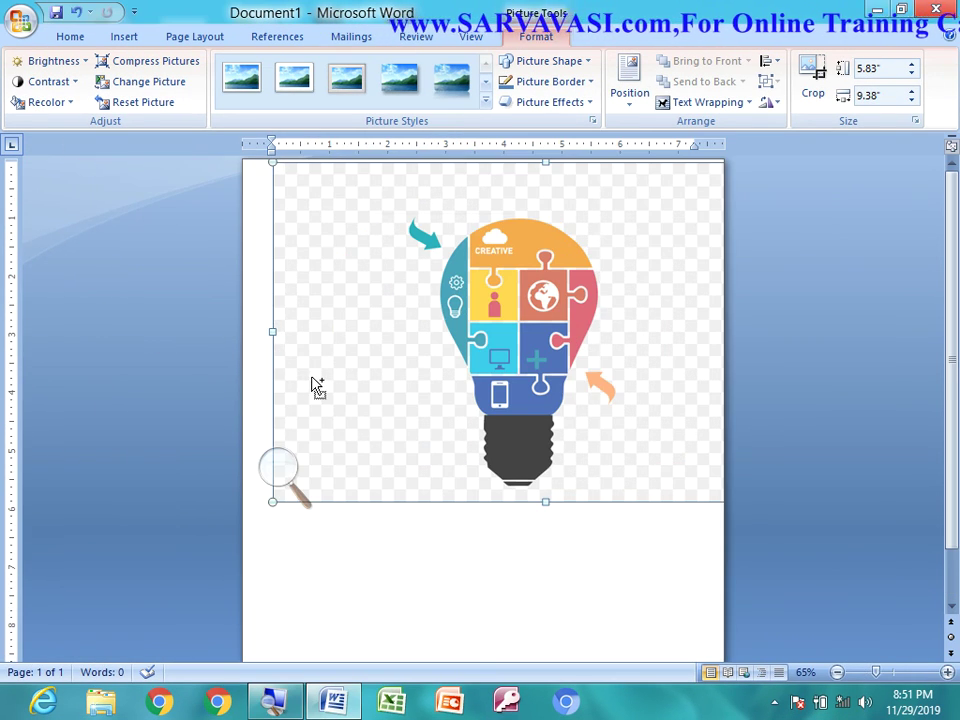
{"action": "scroll", "coordinate": [315, 387], "scroll_direction": "up", "scroll_amount": 1}
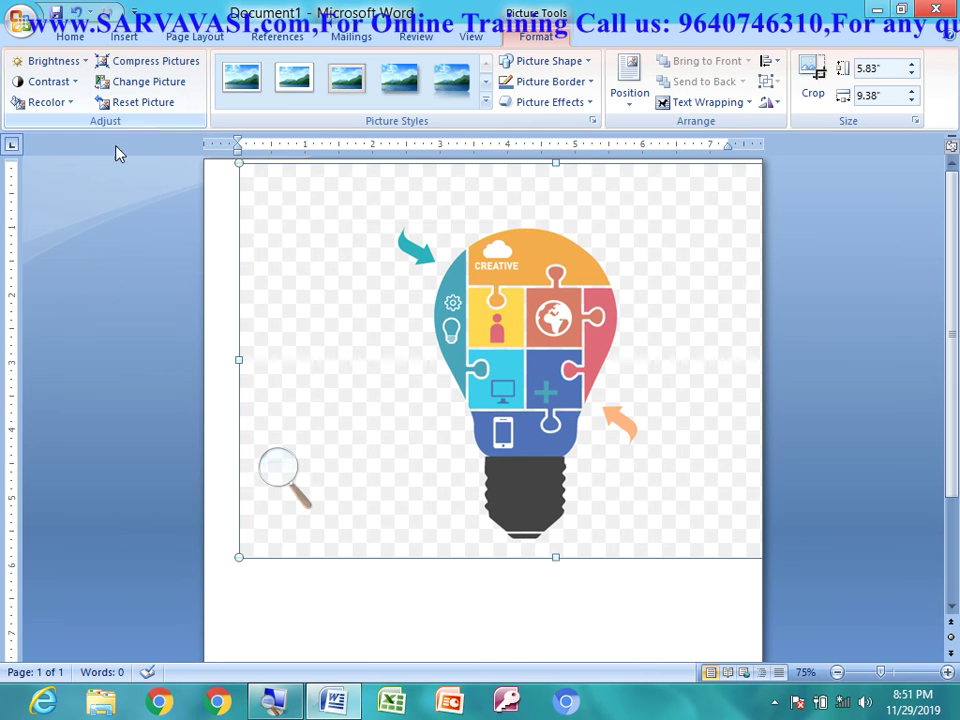
{"action": "left_click", "coordinate": [771, 705]}
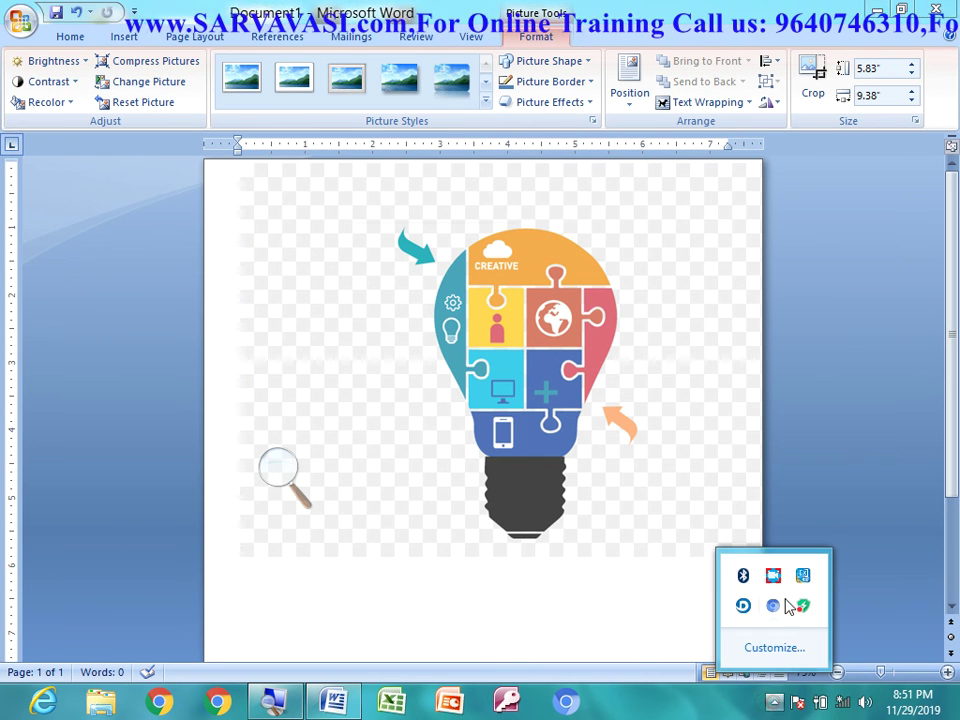